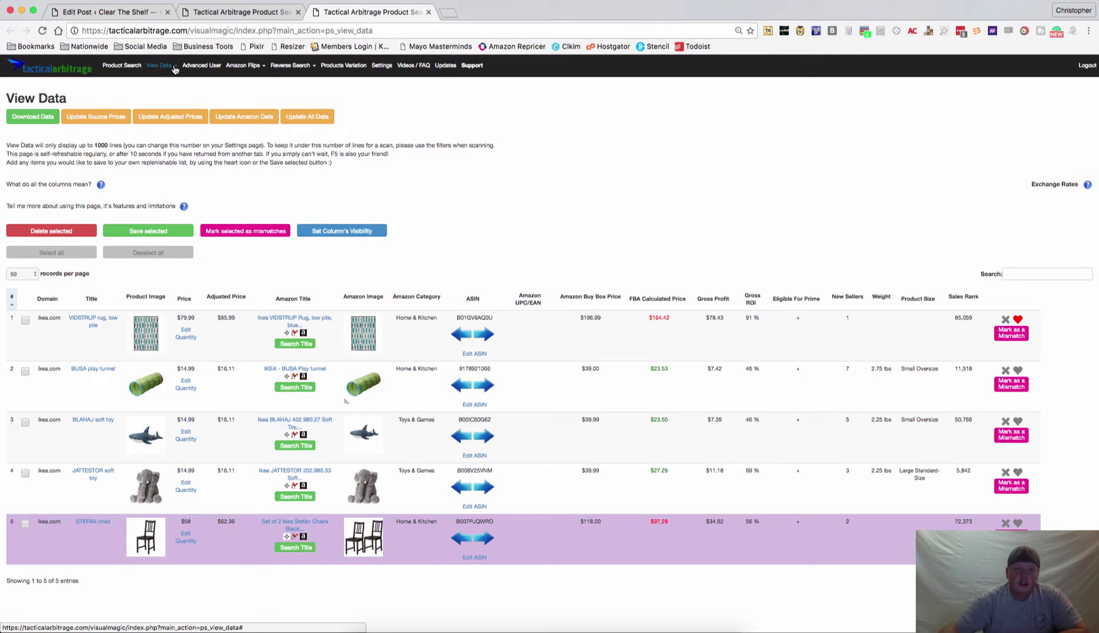
- Open the Saved List data page of saved Target products
left_click(175, 69)
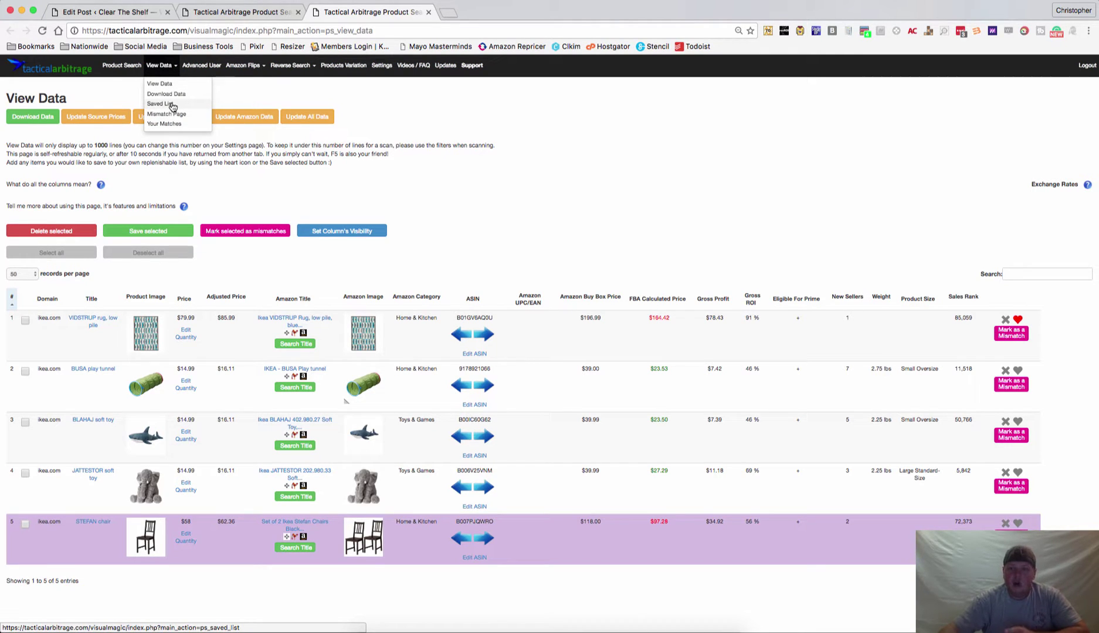
left_click(172, 106)
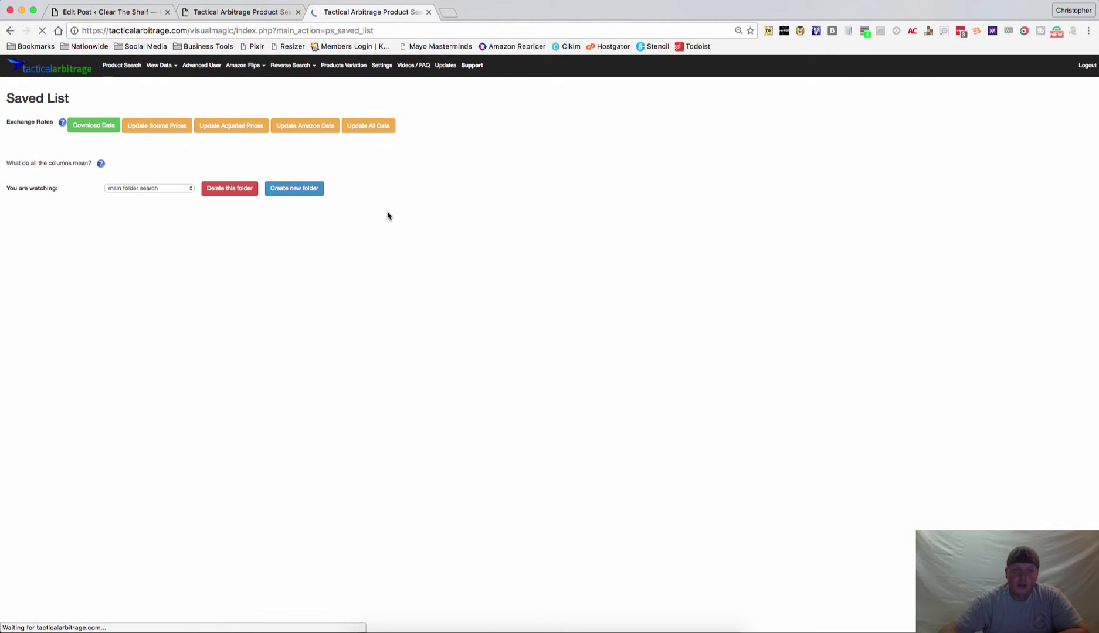
scroll(422, 367, "down", 10)
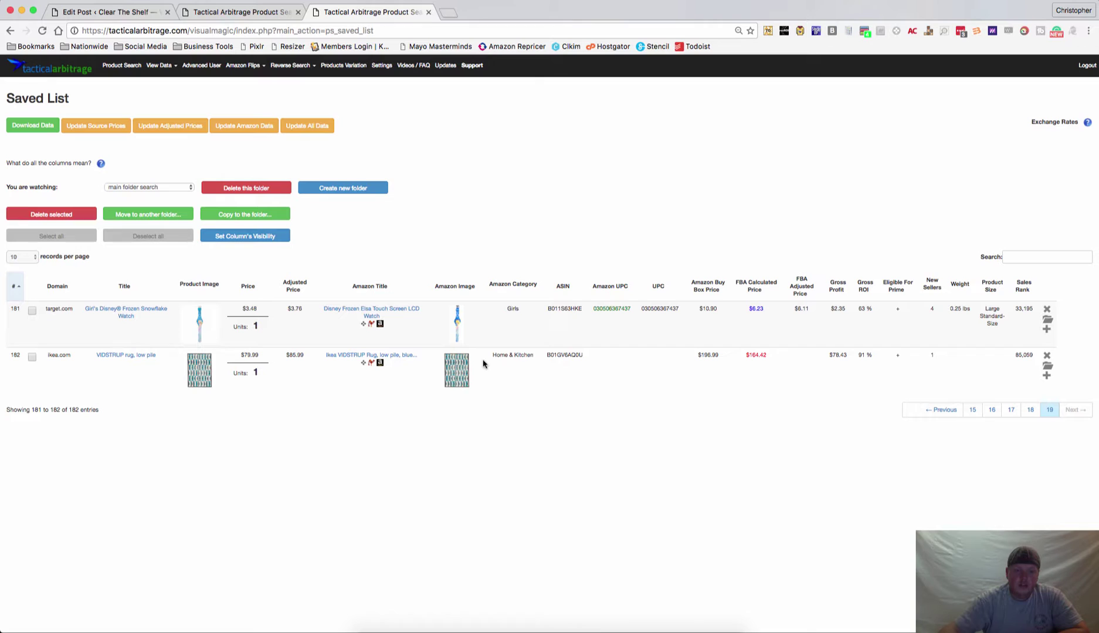
- Page back through the saved products to page 1 and return to the top
left_click(938, 411)
scroll(938, 427, "down", 3)
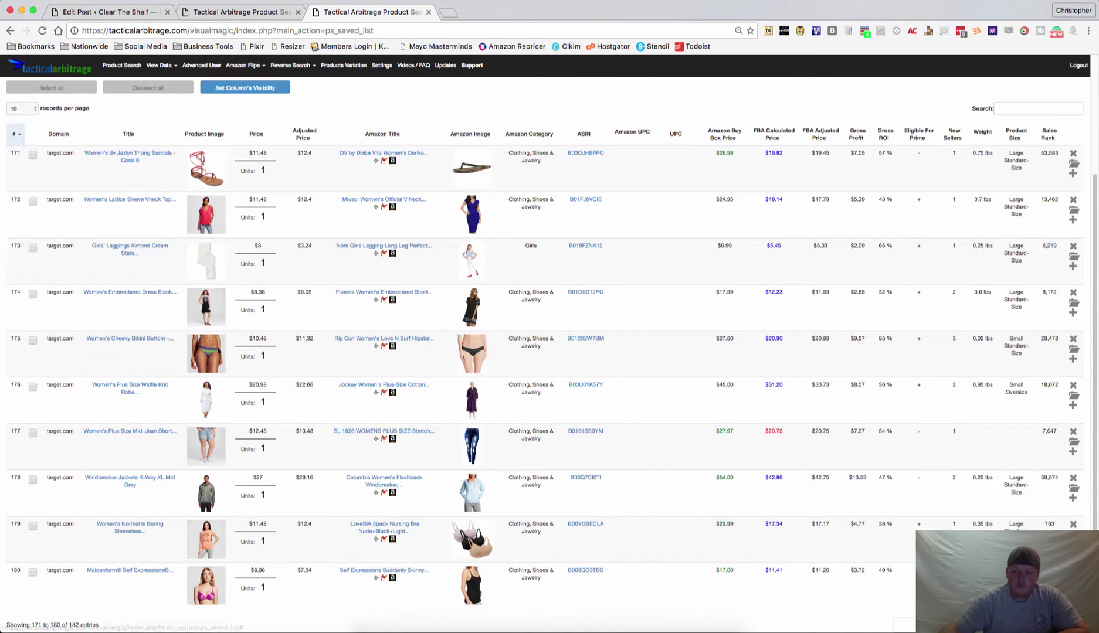
left_click(961, 625)
left_click(962, 625)
left_click(962, 624)
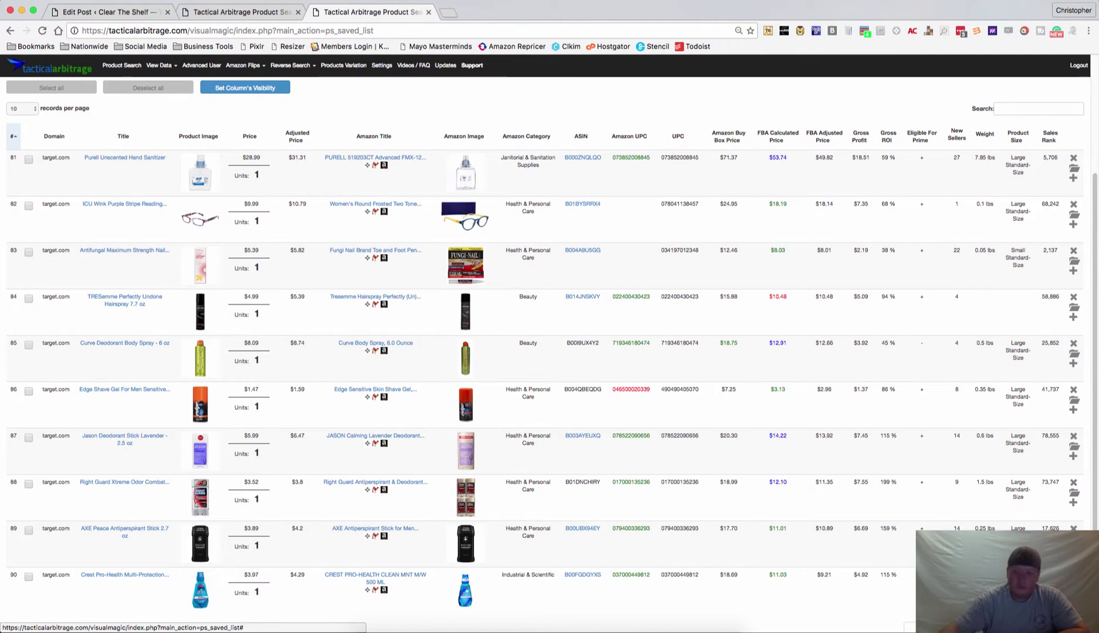
left_click(962, 625)
left_click(962, 625)
left_click(962, 625)
left_click(962, 625)
scroll(738, 550, "up", 3)
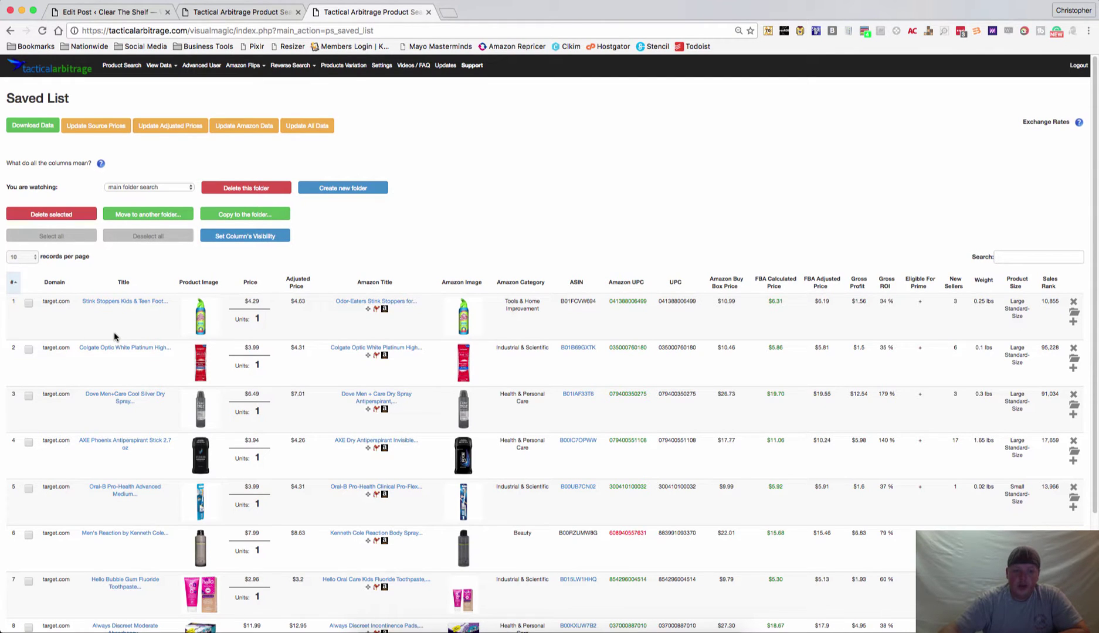
- Tick the checkboxes of the first four Target products
left_click(29, 303)
left_click(28, 349)
left_click(28, 396)
left_click(28, 443)
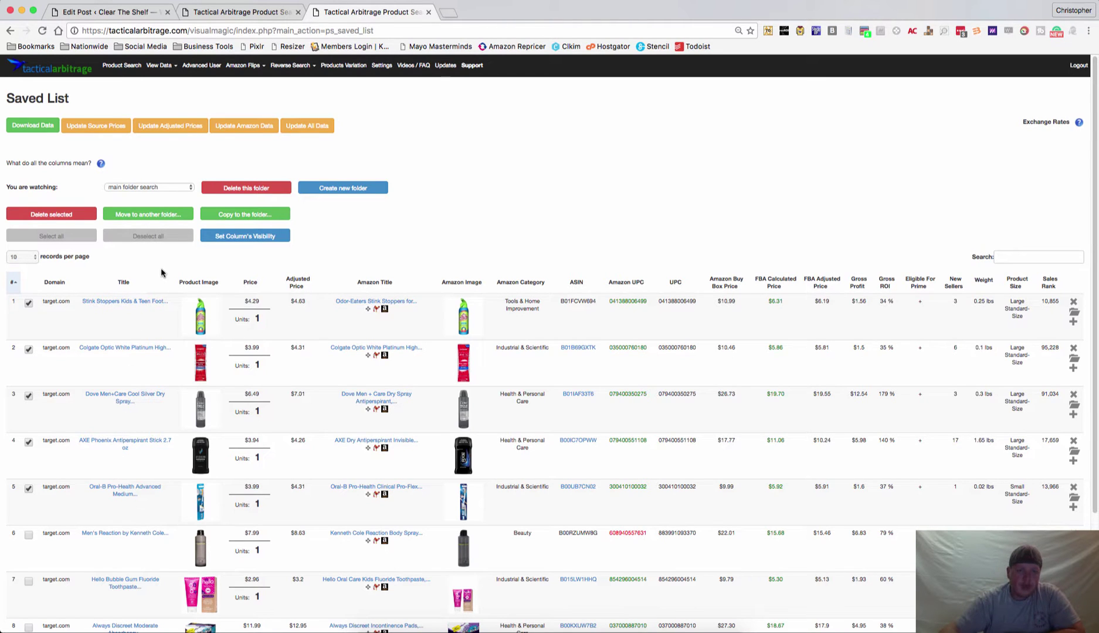
- Create a new saved-list folder named 'Target Health & Beauty'
left_click(338, 187)
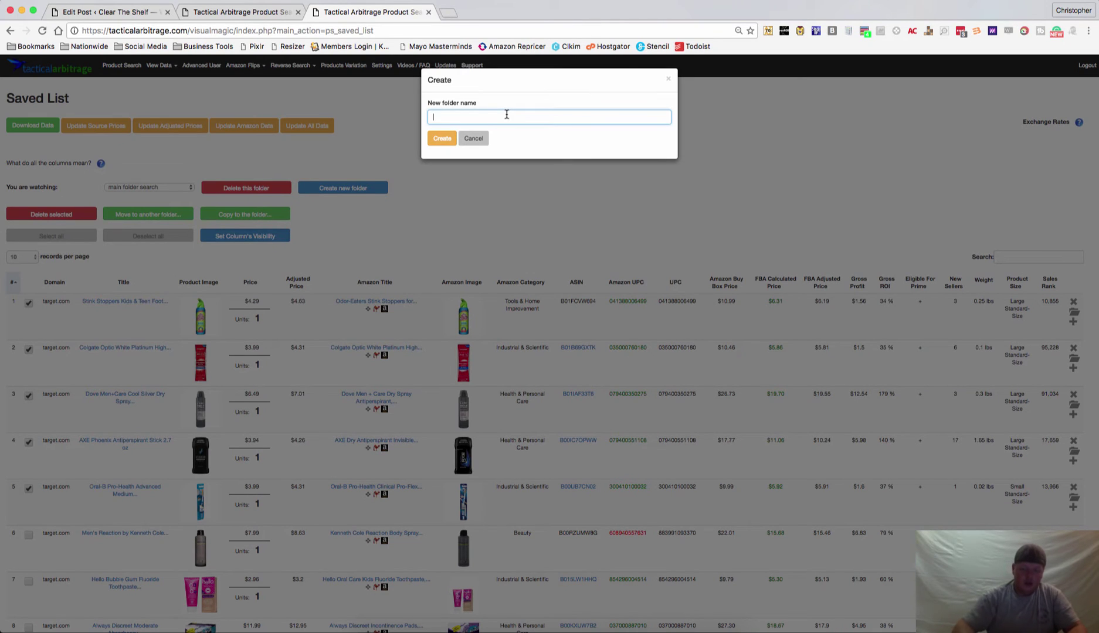
type("TargetHealth & Beauty")
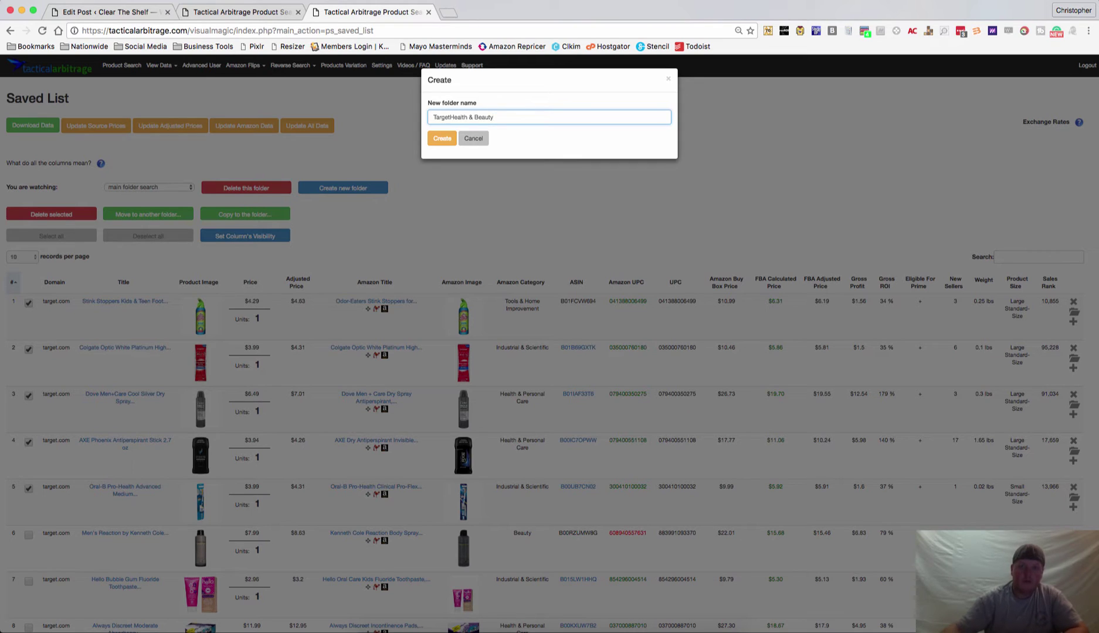
left_click(441, 138)
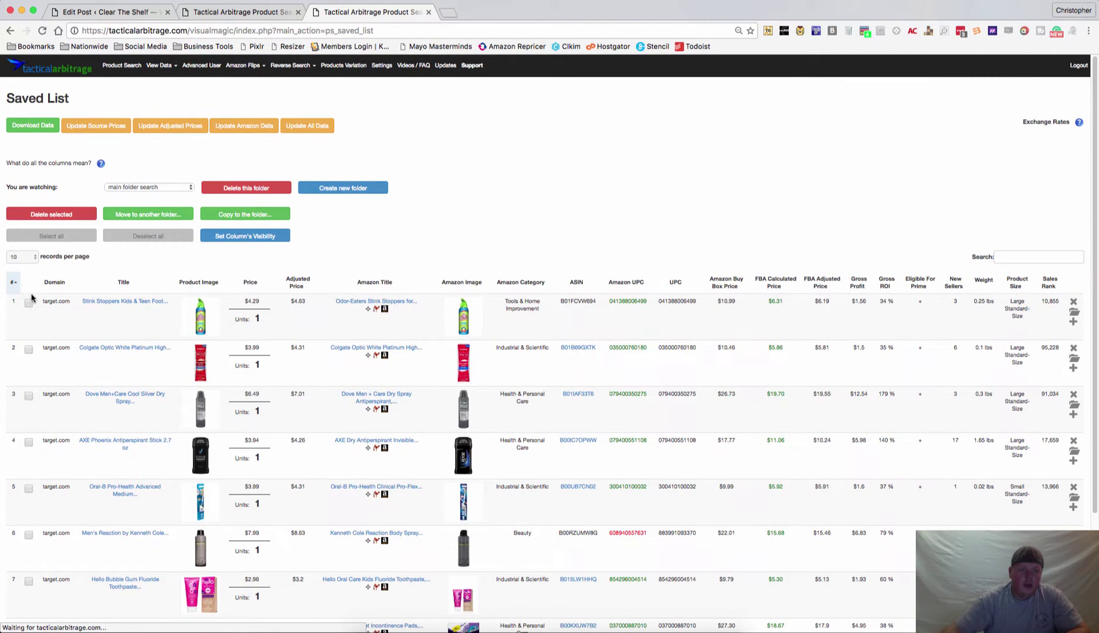
- Select products 1–5 and move them into the Target Health & Beauty folder
left_click(29, 303)
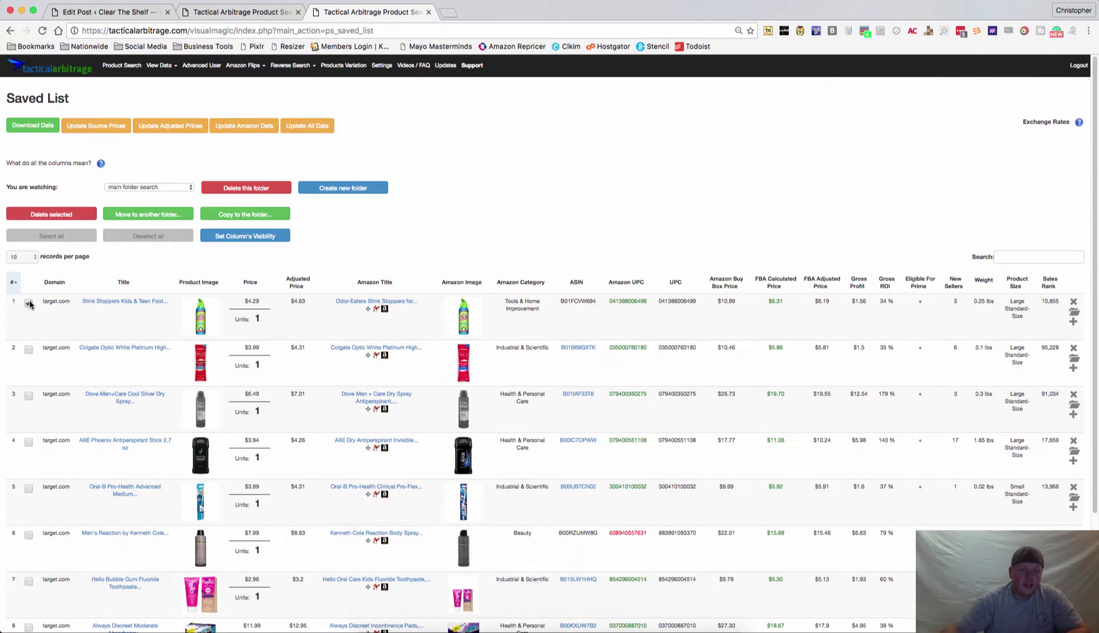
left_click(29, 395)
left_click(28, 441)
left_click(28, 489)
left_click(166, 216)
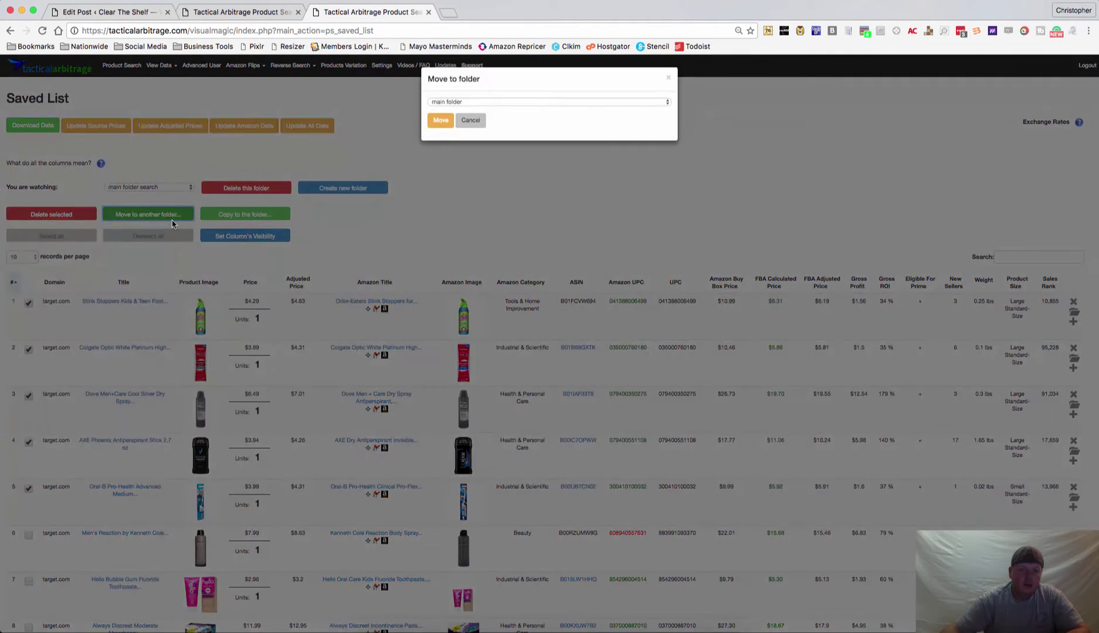
left_click(521, 103)
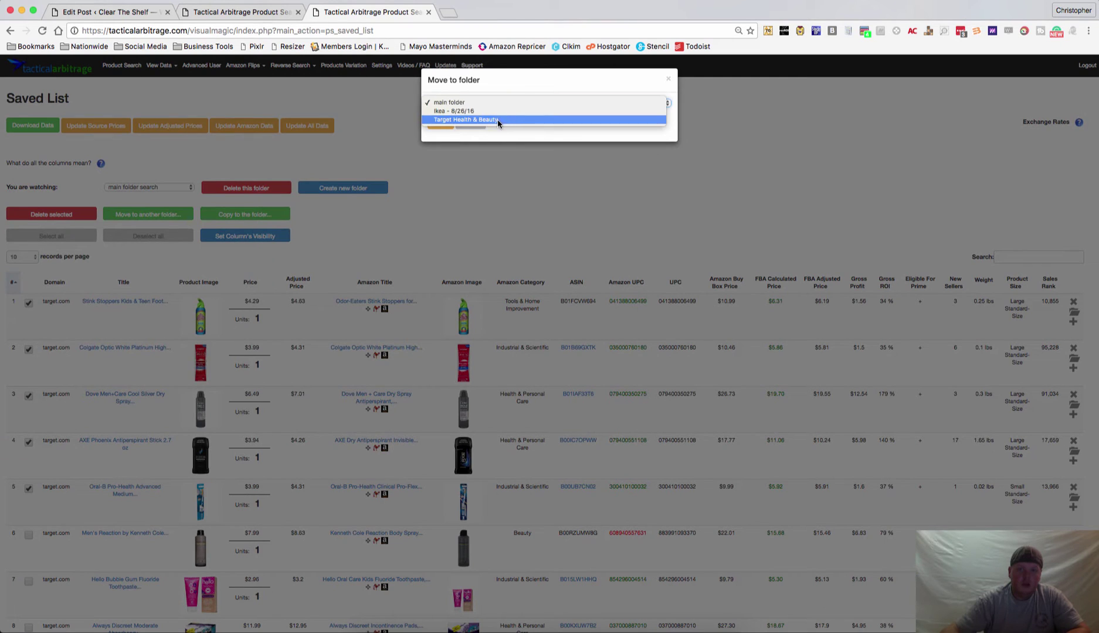
left_click(497, 120)
left_click(447, 126)
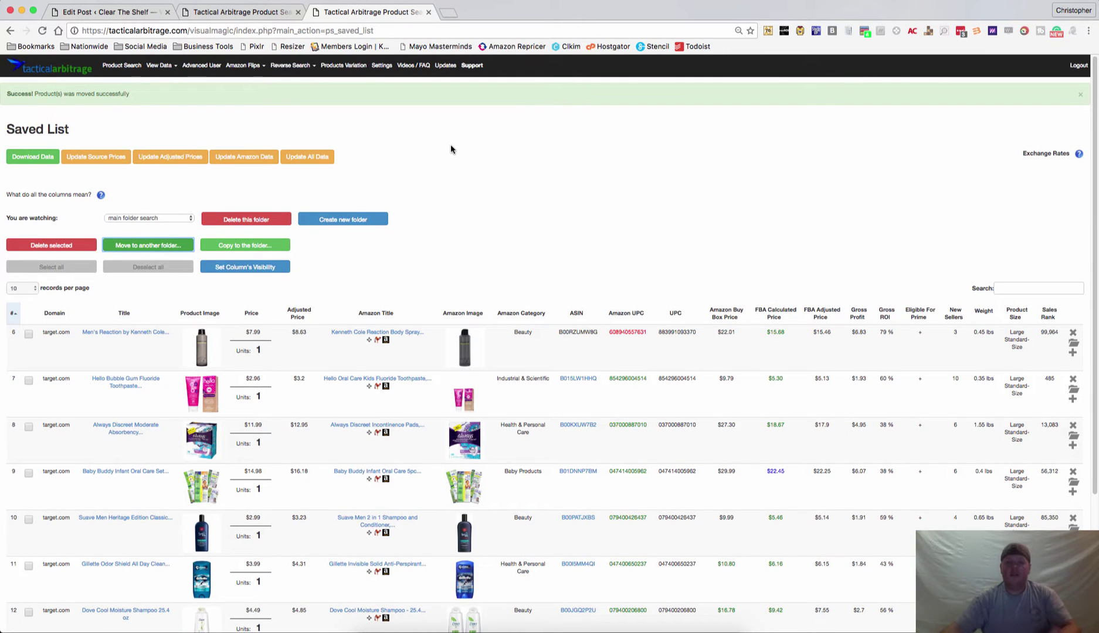
- Switch the watched folder to Target Health & Beauty to view its five products
left_click(185, 218)
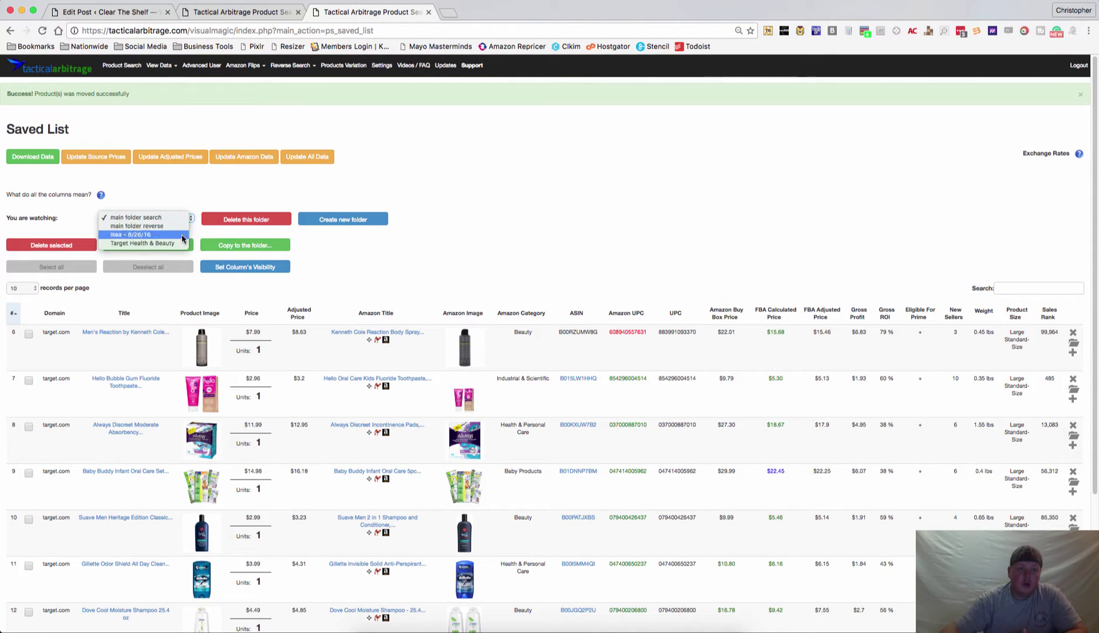
left_click(161, 245)
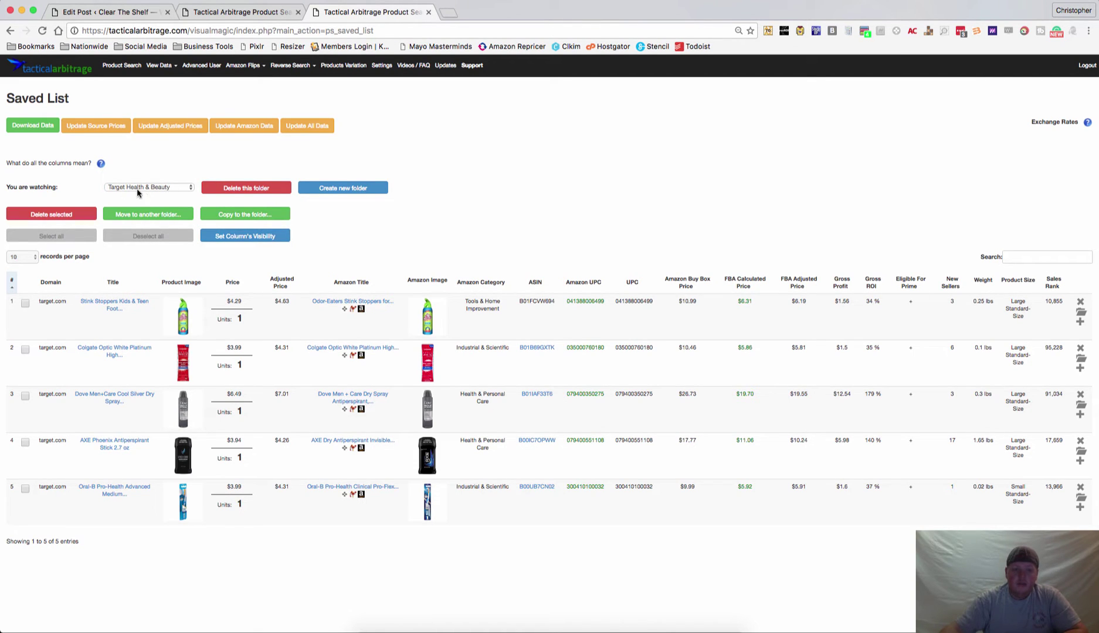
- Run Update All Data on the Target Health & Beauty folder's five products
left_click(304, 125)
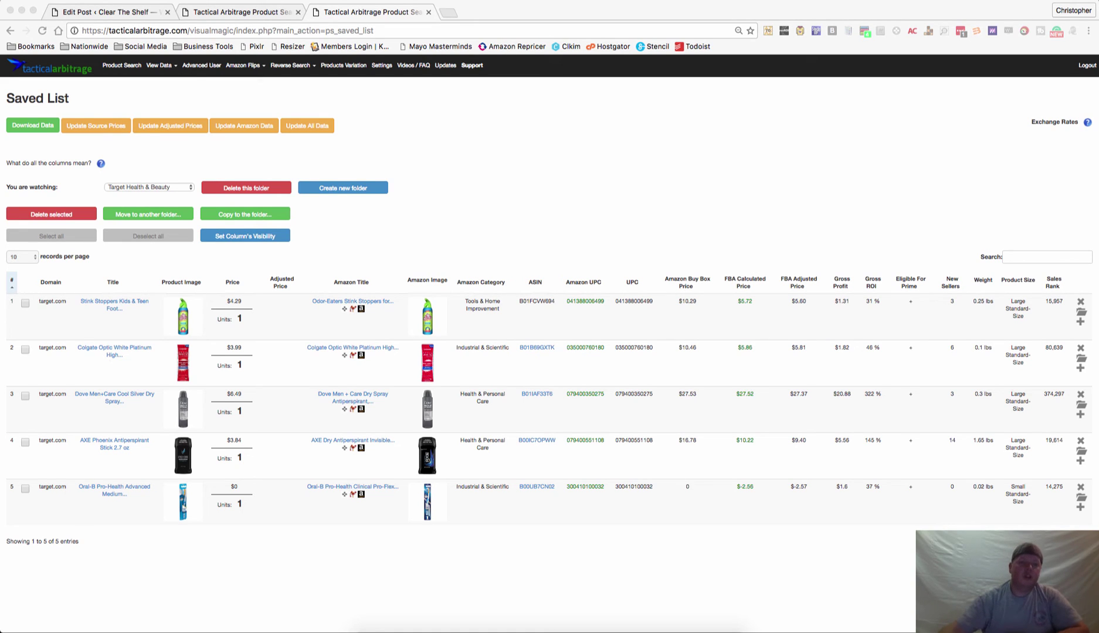
left_click(177, 68)
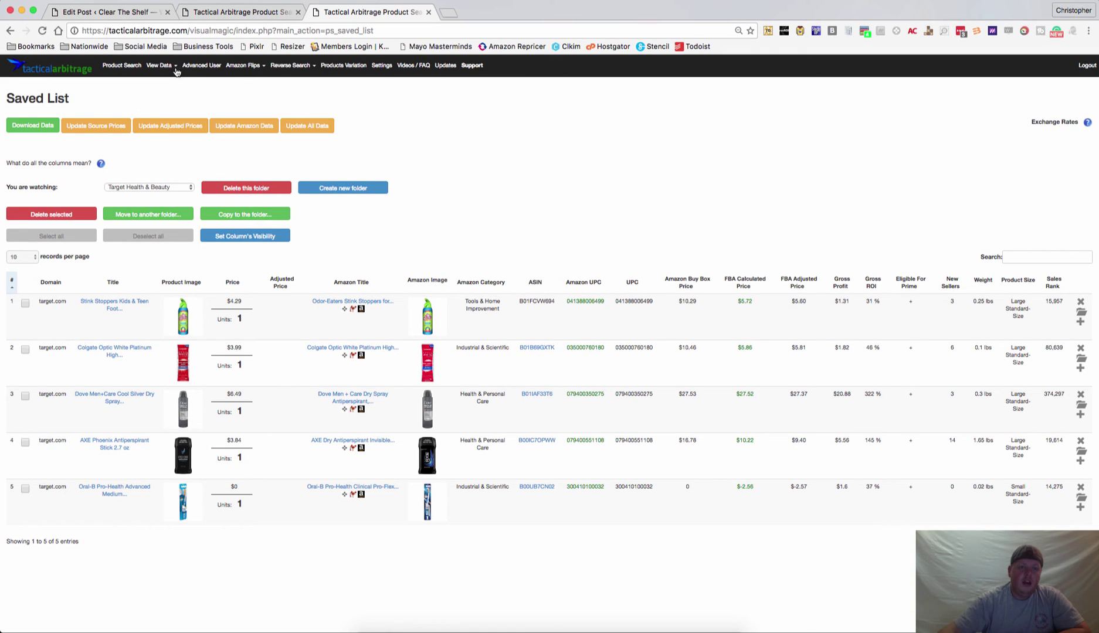
left_click(175, 68)
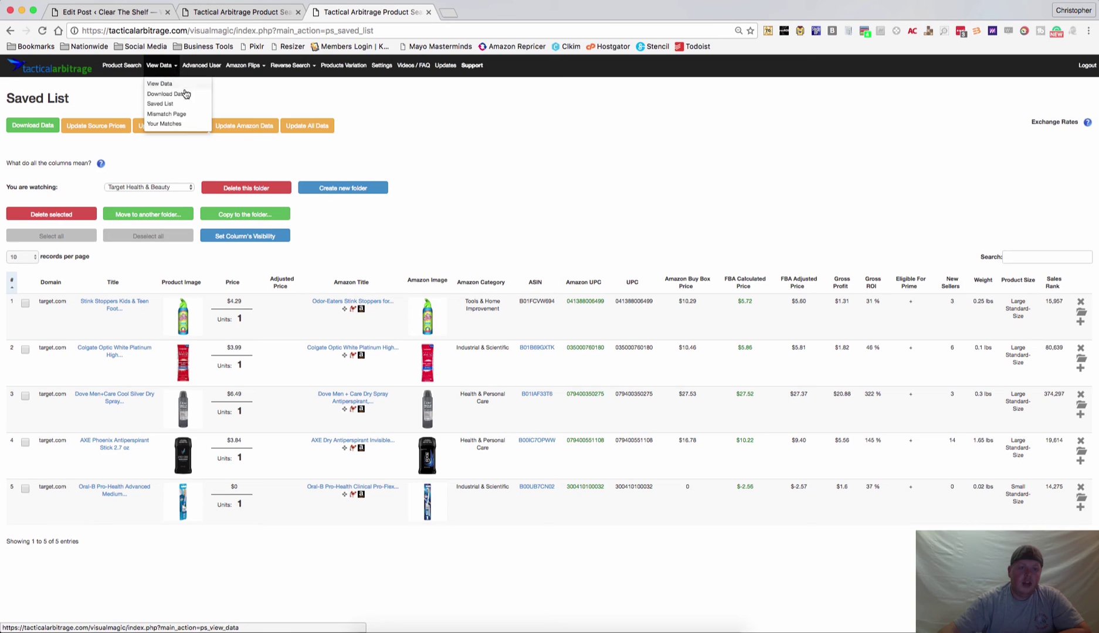
left_click(387, 153)
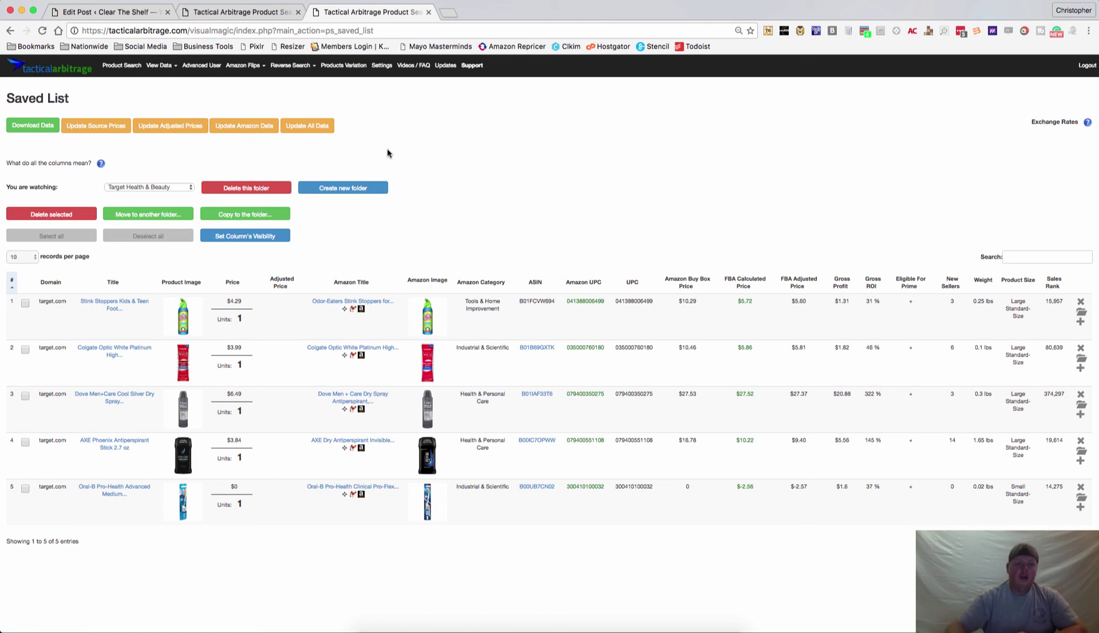